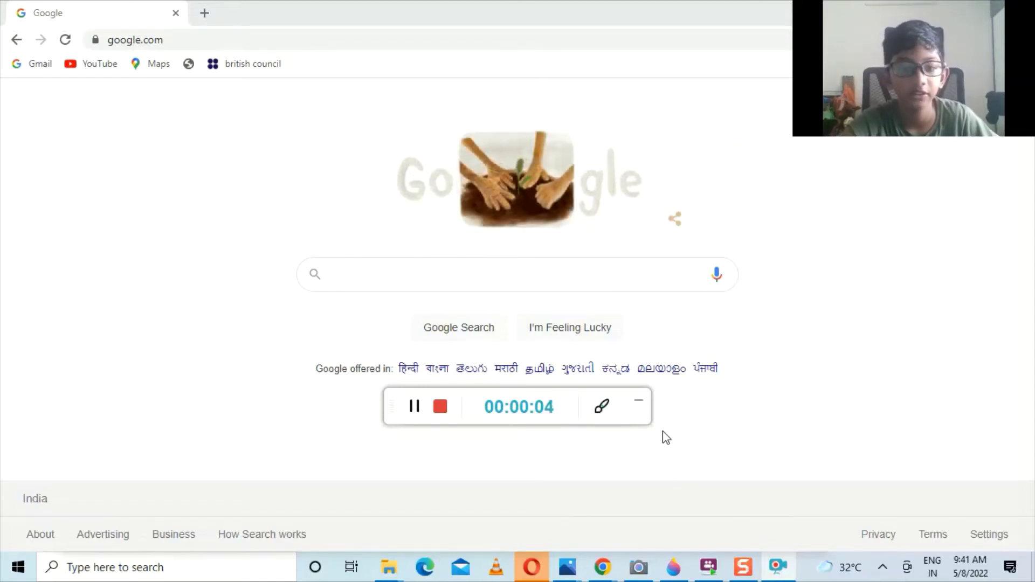
Launch PowerPoint 2013 from Windows Search, maximize it and dismiss the activation notice
click(639, 403)
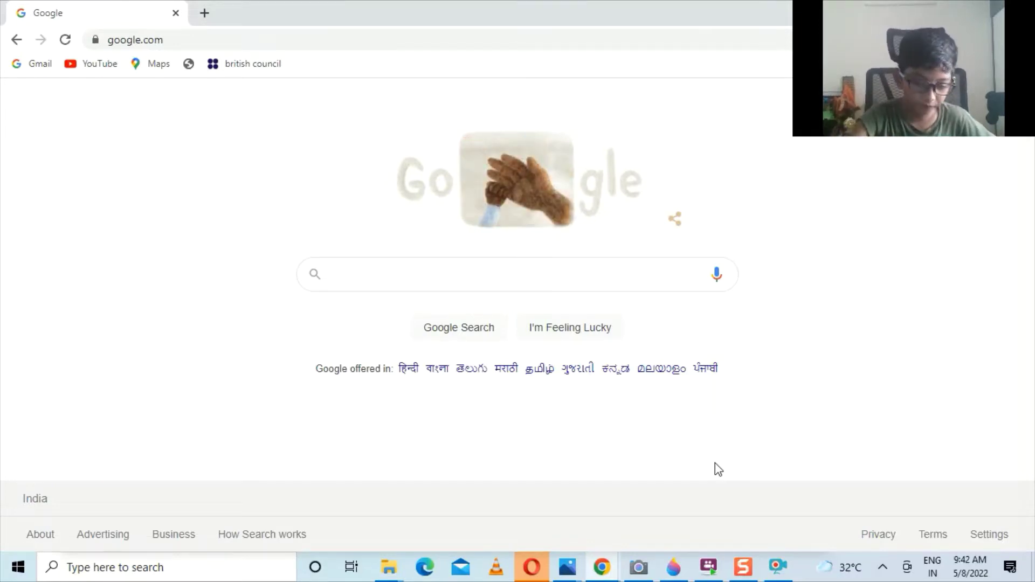
click(162, 573)
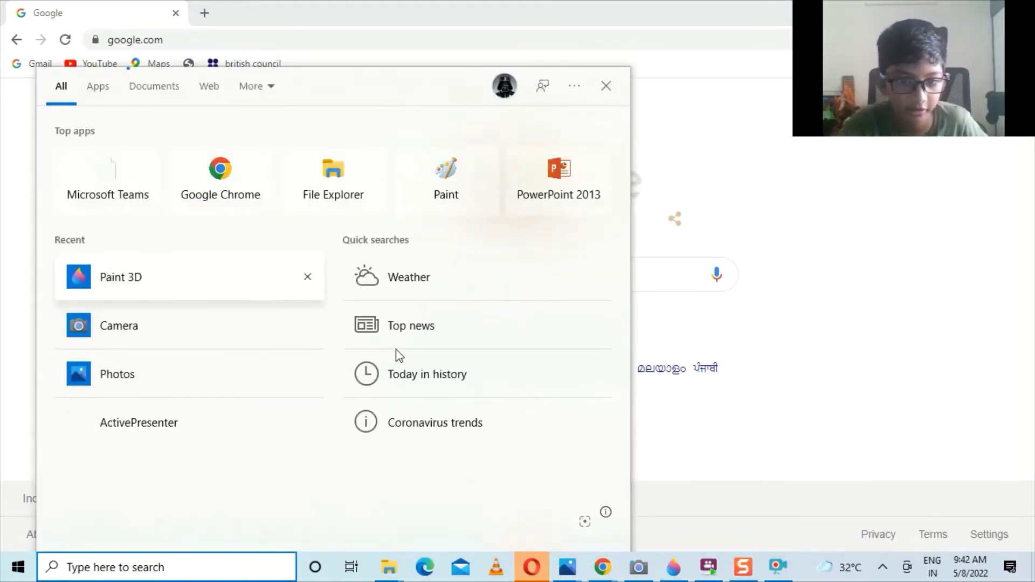
click(568, 199)
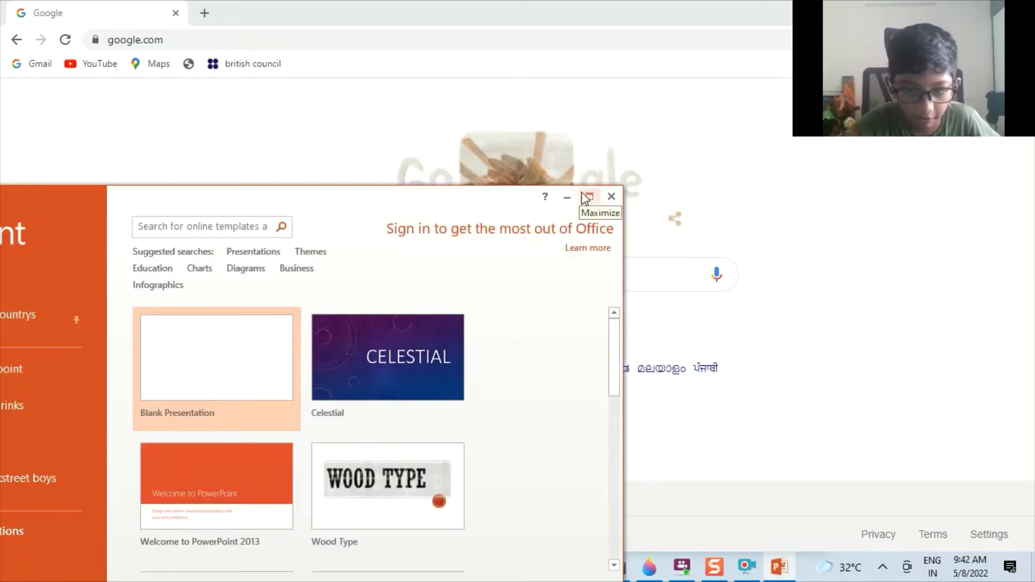
click(589, 198)
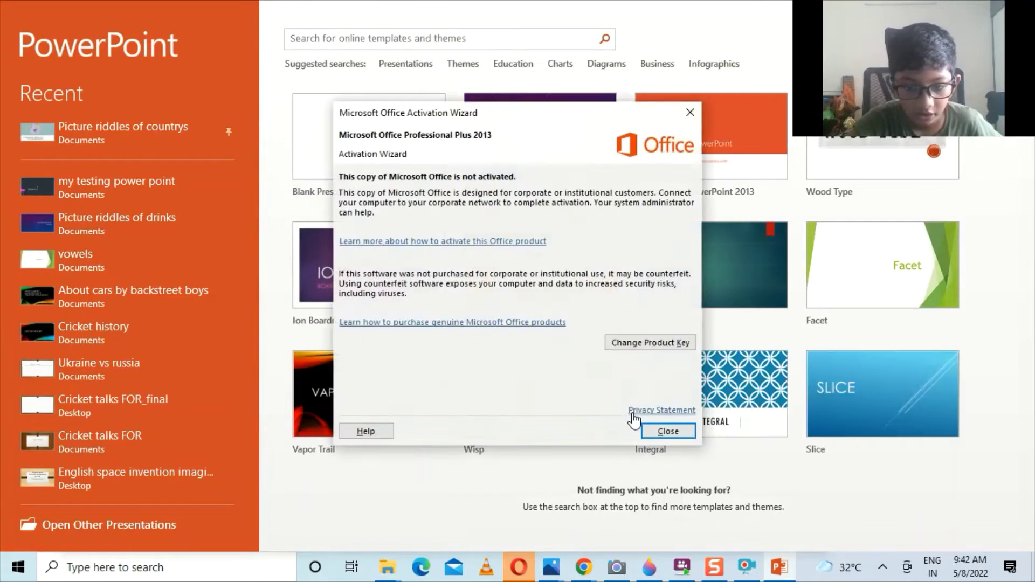
click(688, 434)
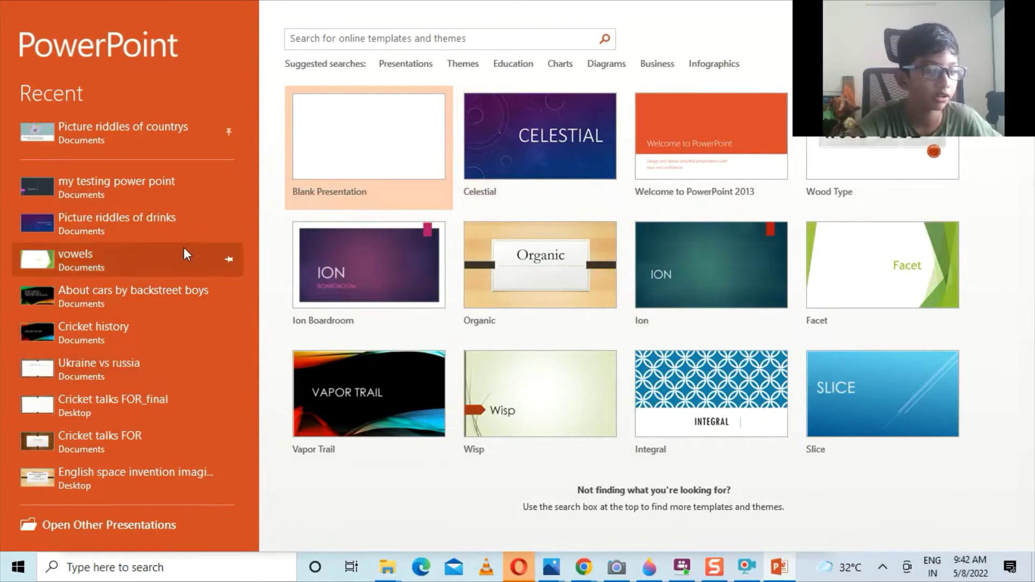
Open the 'About cars by backstreet boys' presentation from the Recent list
click(182, 293)
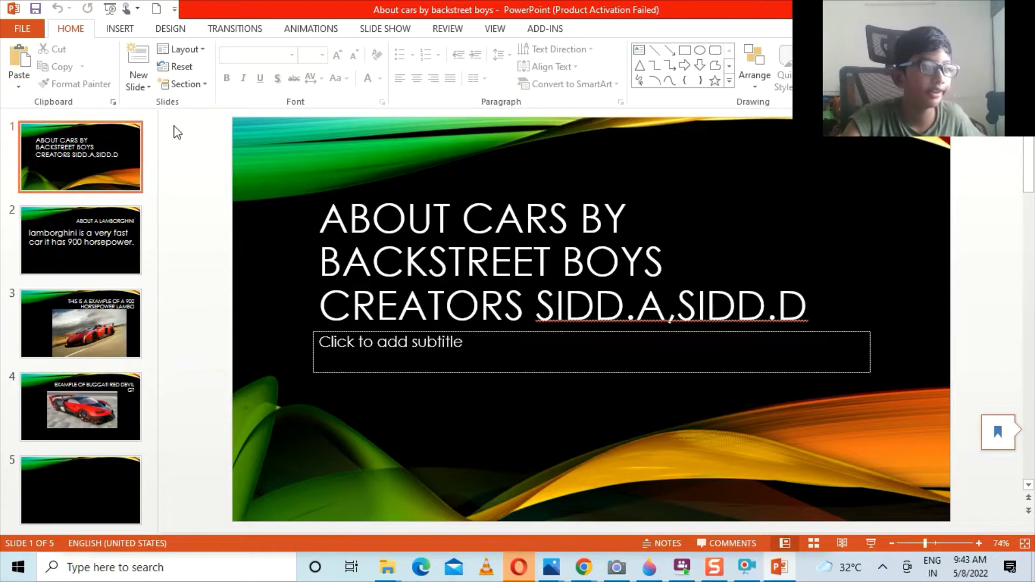
click(32, 32)
Go to the FILE menu's Export page with Create PDF/XPS Document selected
click(31, 31)
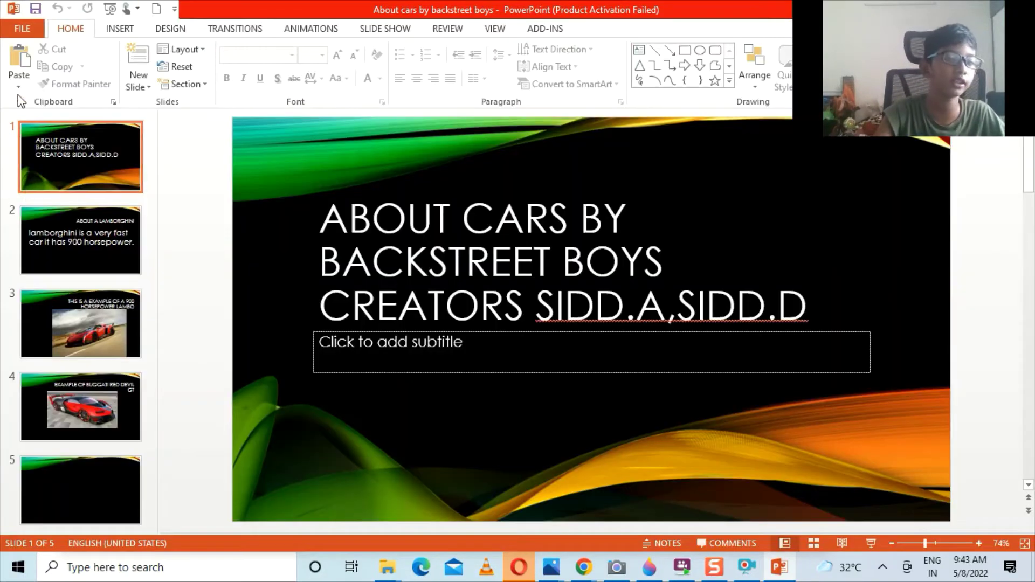
click(22, 29)
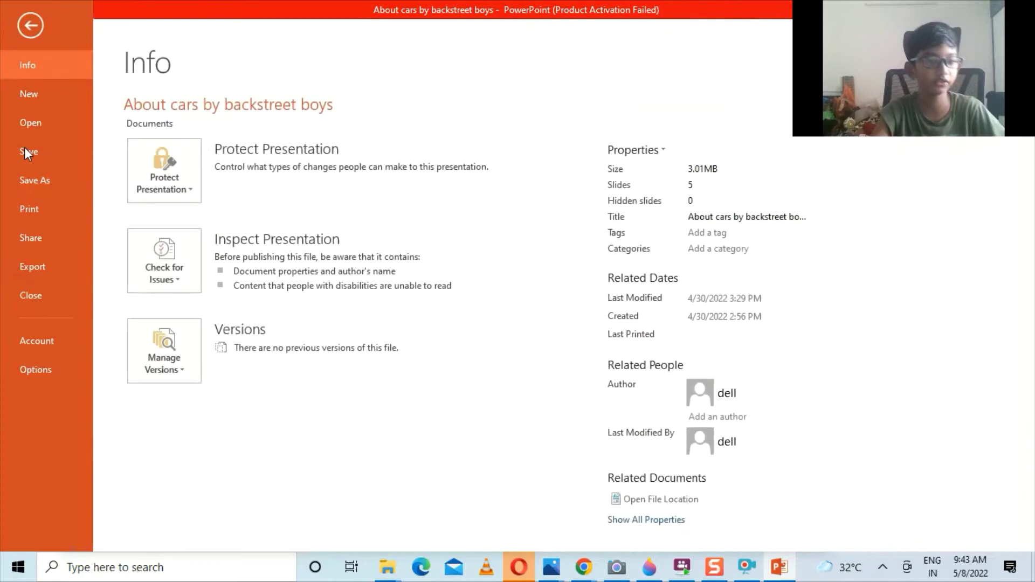
click(60, 269)
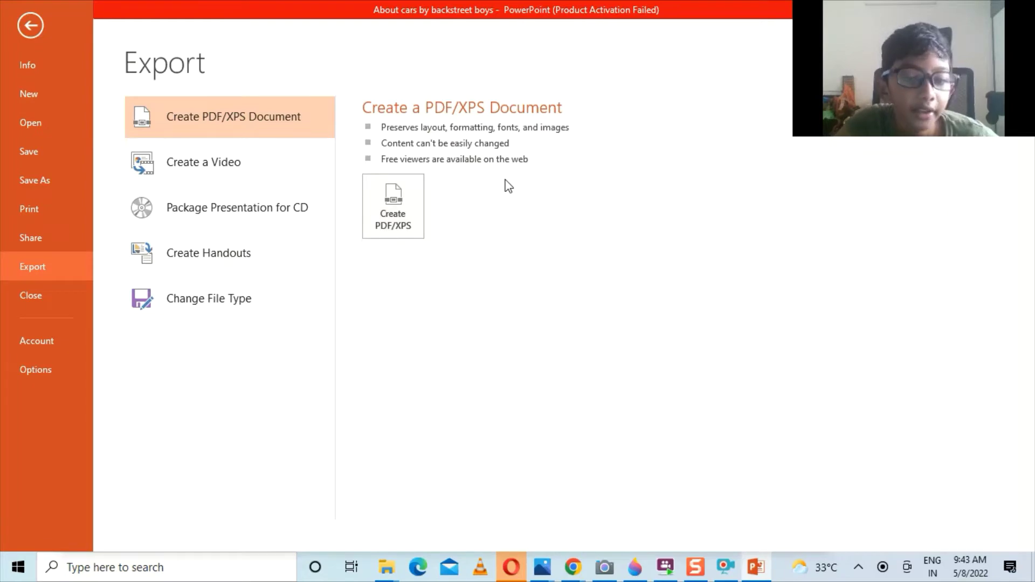
Start Create PDF/XPS, keep PDF as the type and name the file 'byug' in Documents
click(403, 209)
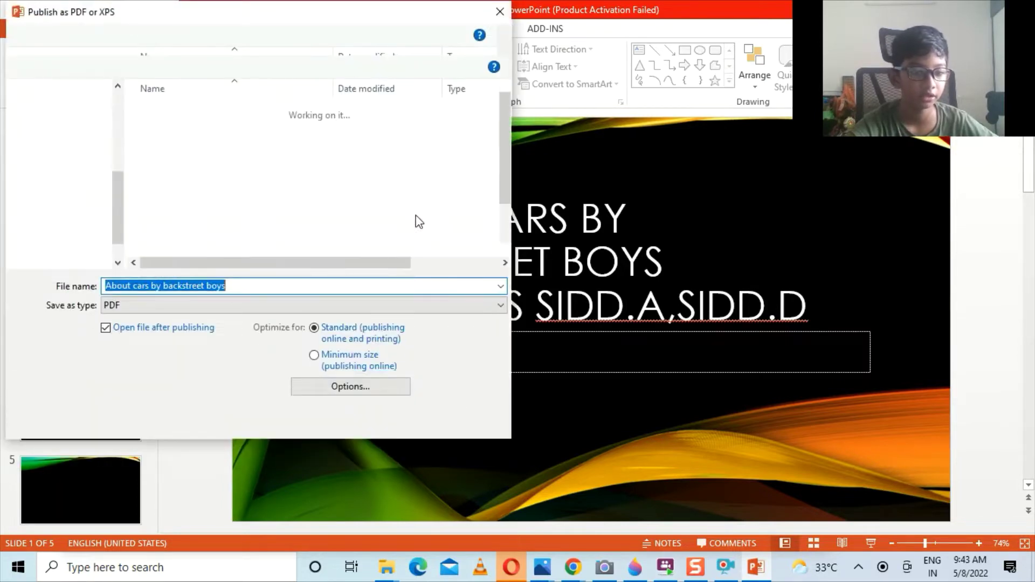
click(422, 290)
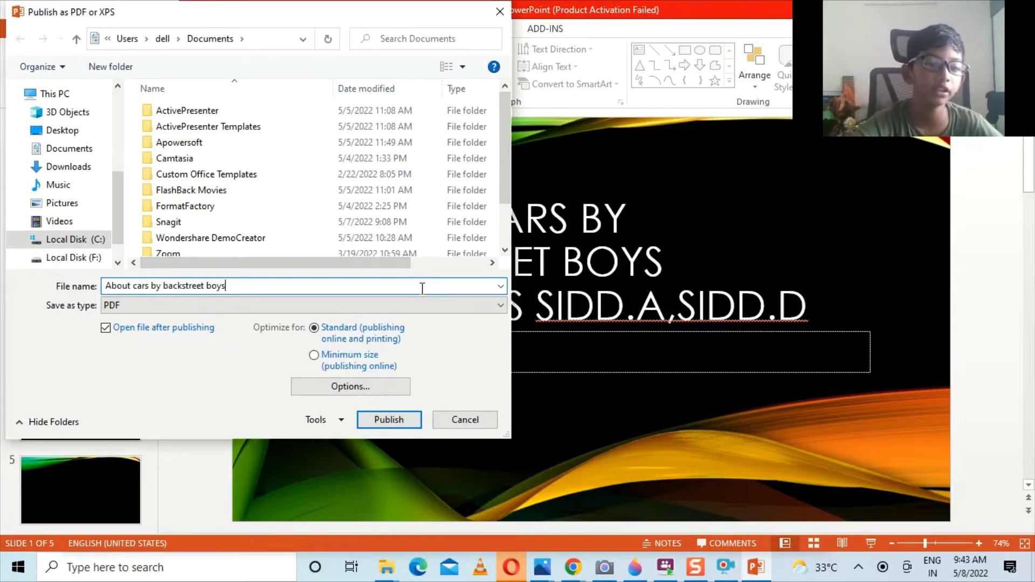
click(502, 307)
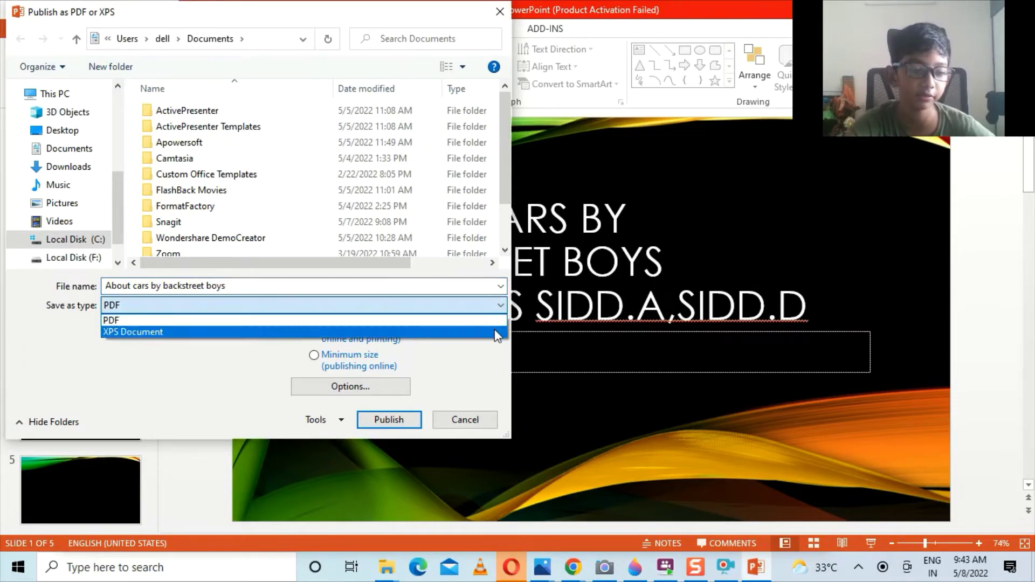
click(493, 320)
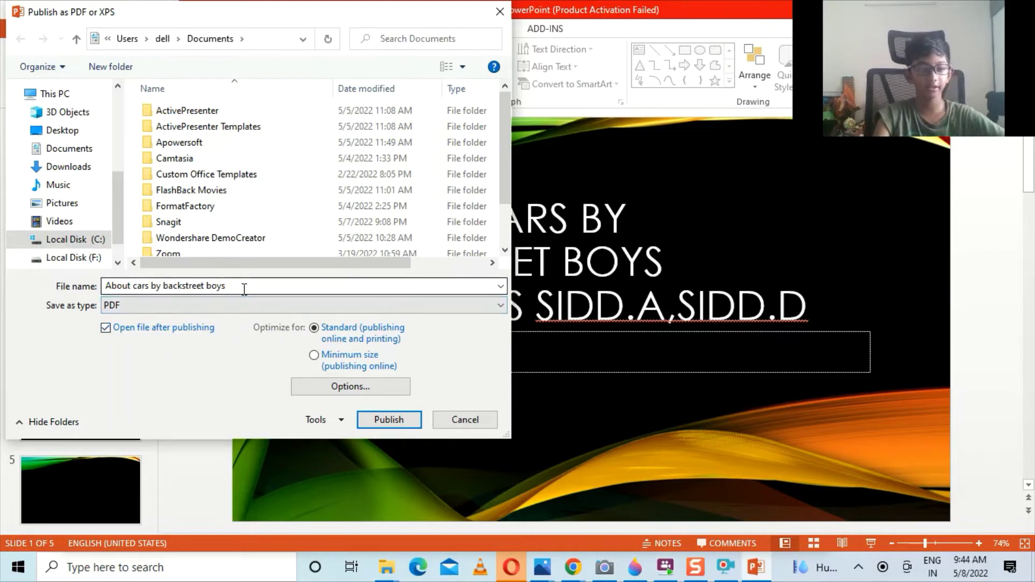
key(ctrl+a)
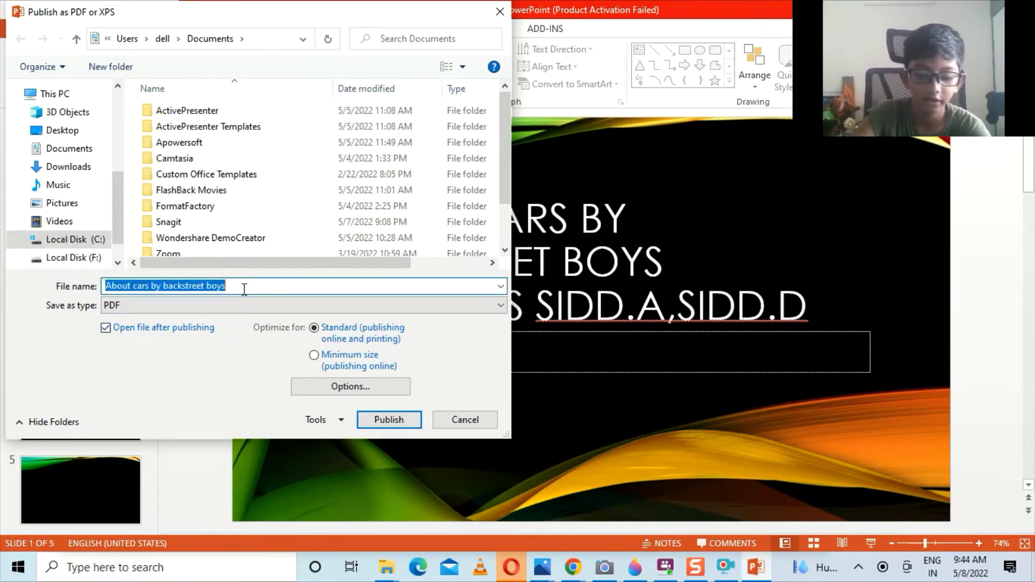
key(BackSpace)
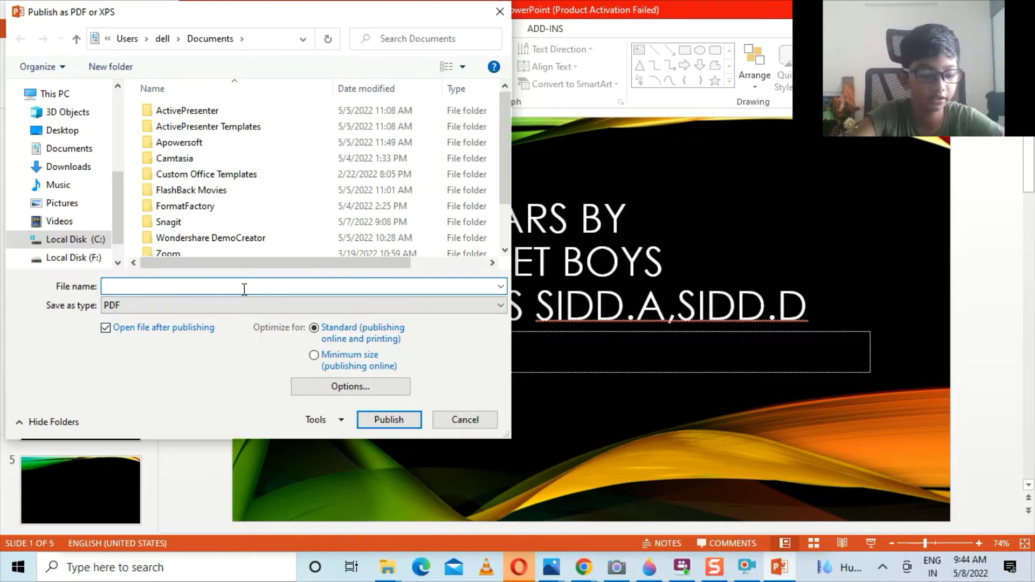
text(byu)
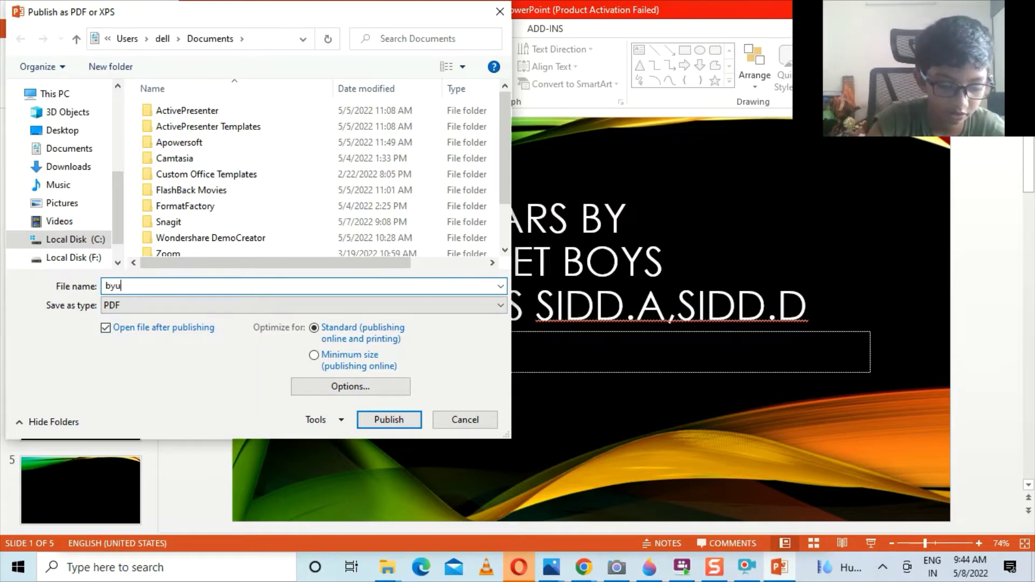
text(g)
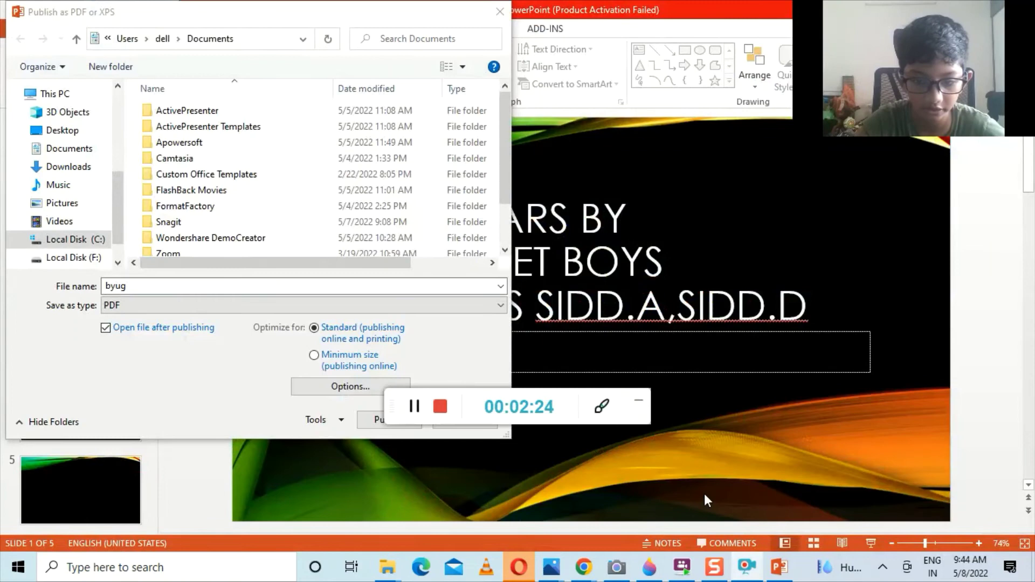
Draw a yellow annotation arrow across the lower slide area using the recorder's arrow tool
click(602, 409)
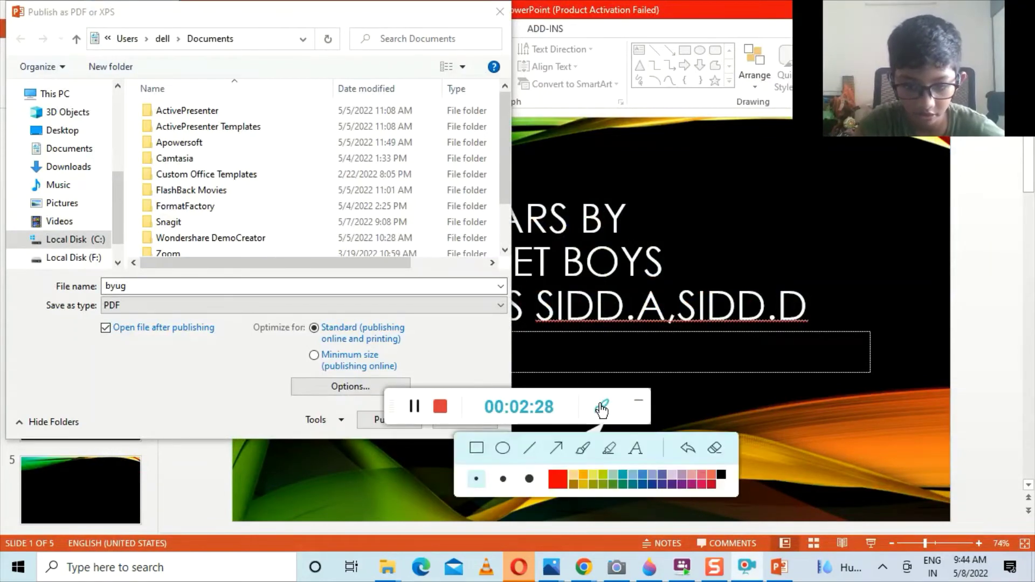
click(557, 450)
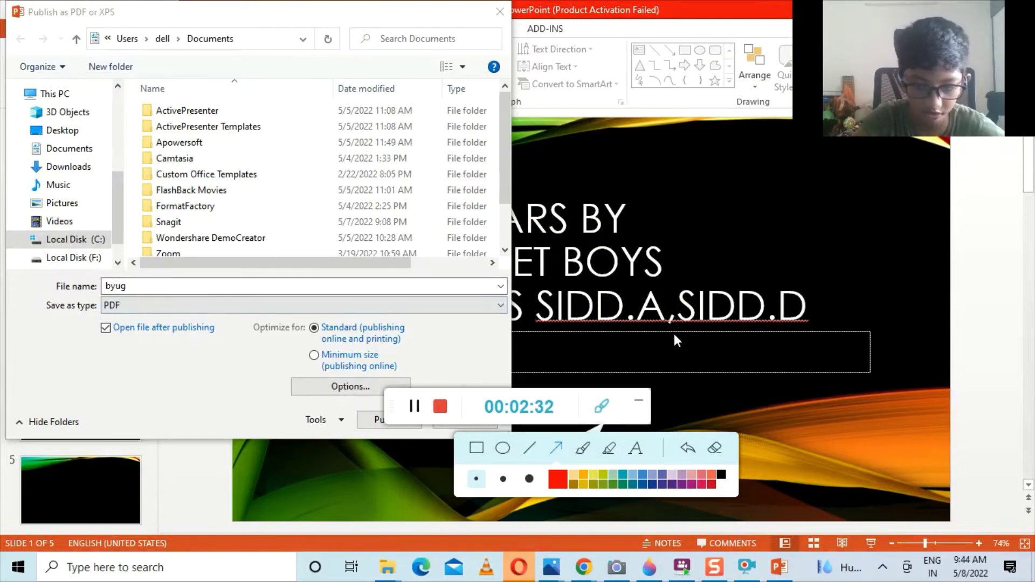
click(559, 481)
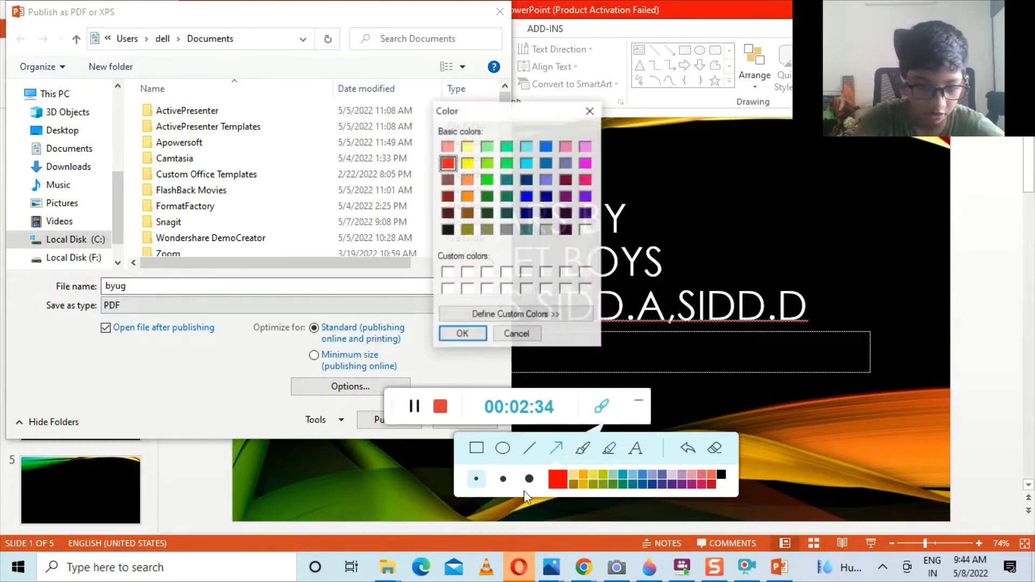
click(467, 162)
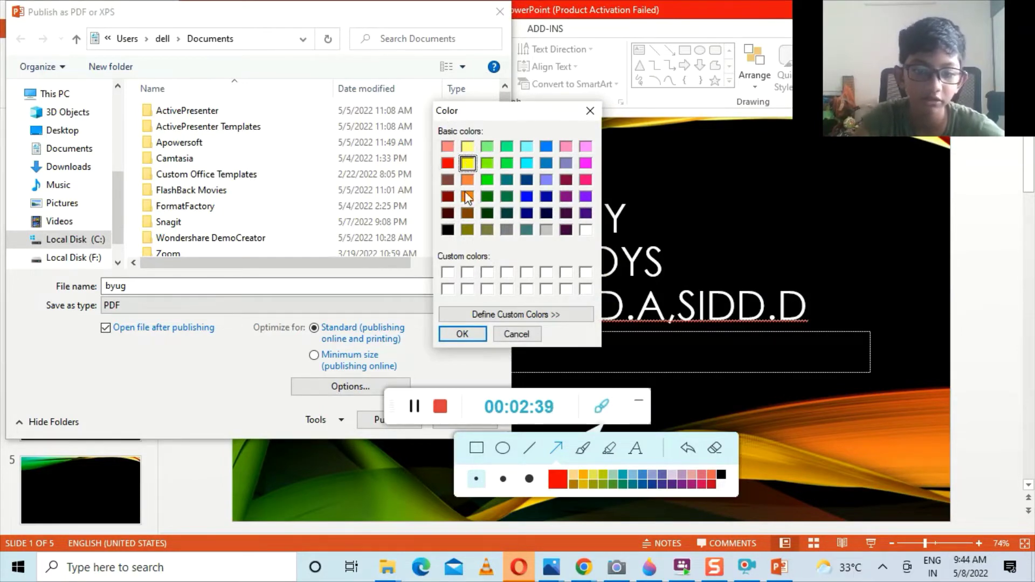
click(458, 334)
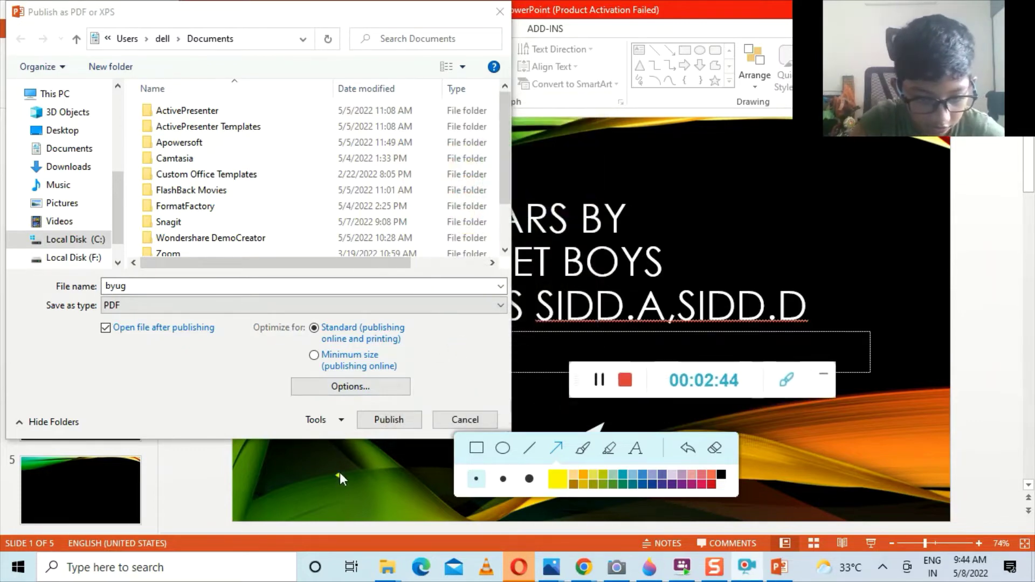
mouse_move(340, 472)
mouse_down()
mouse_move(418, 392)
mouse_move(396, 431)
mouse_up()
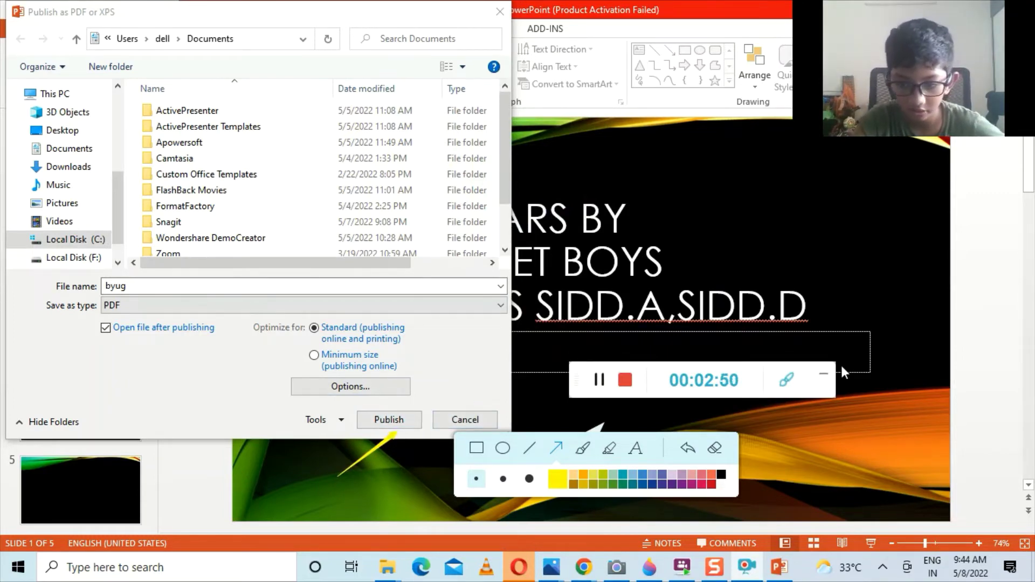
Hide the recorder toolbars and publish the presentation as the byug PDF
click(827, 376)
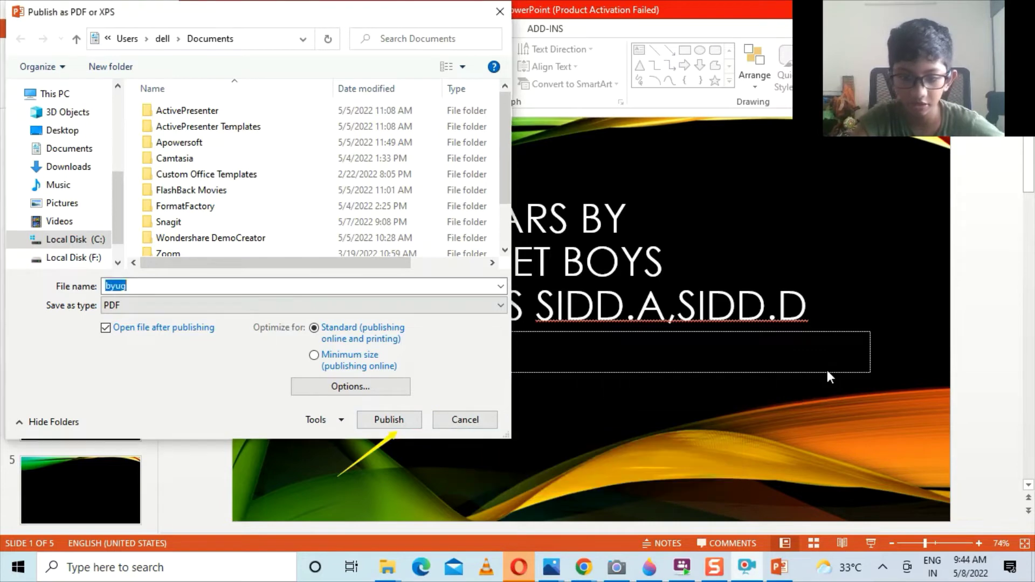
click(411, 420)
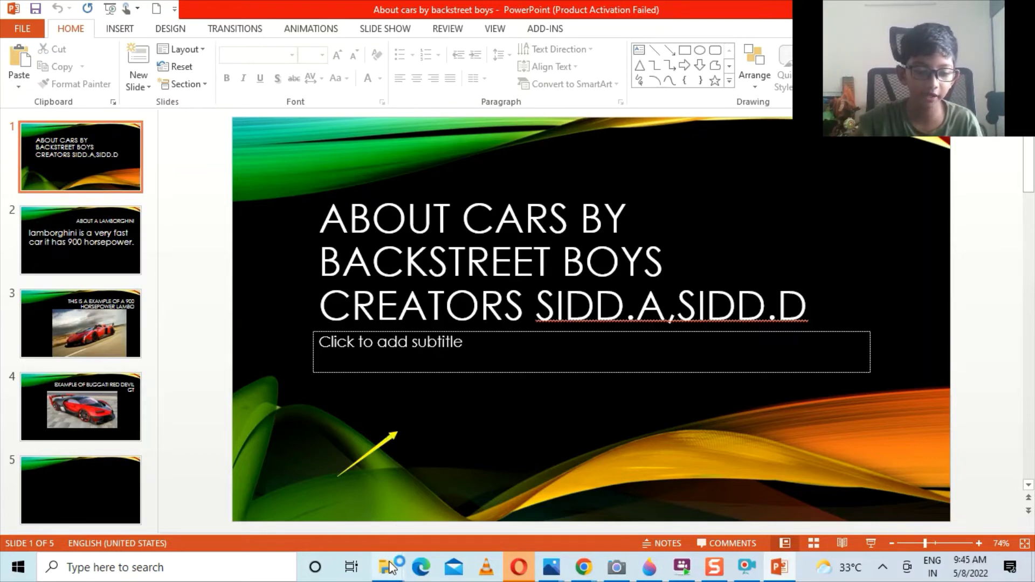
Switch to the File Explorer window showing Documents, which lists the new byug PDF
mouse_move(390, 563)
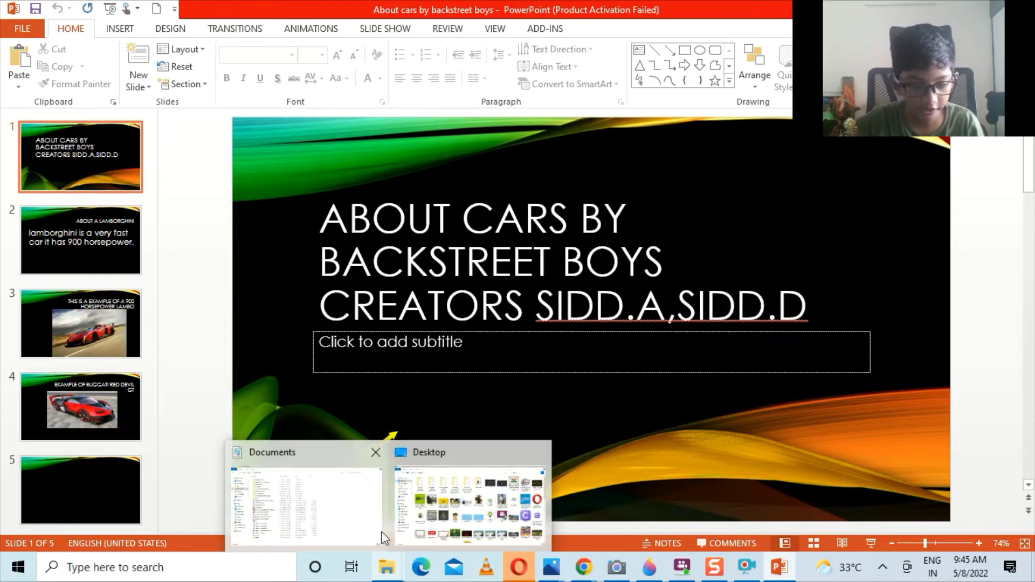
click(383, 537)
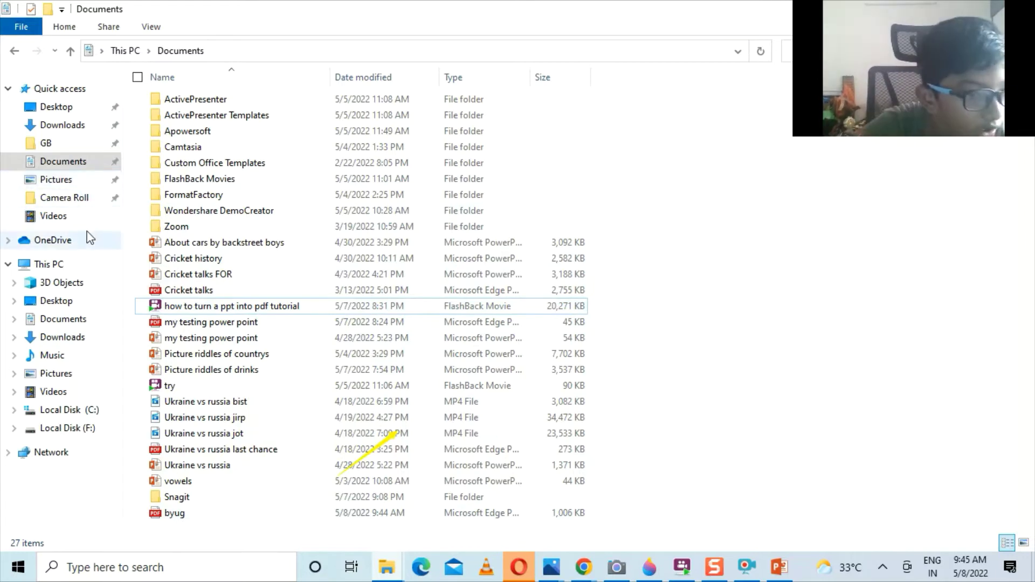
Open the Downloads folder in File Explorer and select a file in its list
click(85, 128)
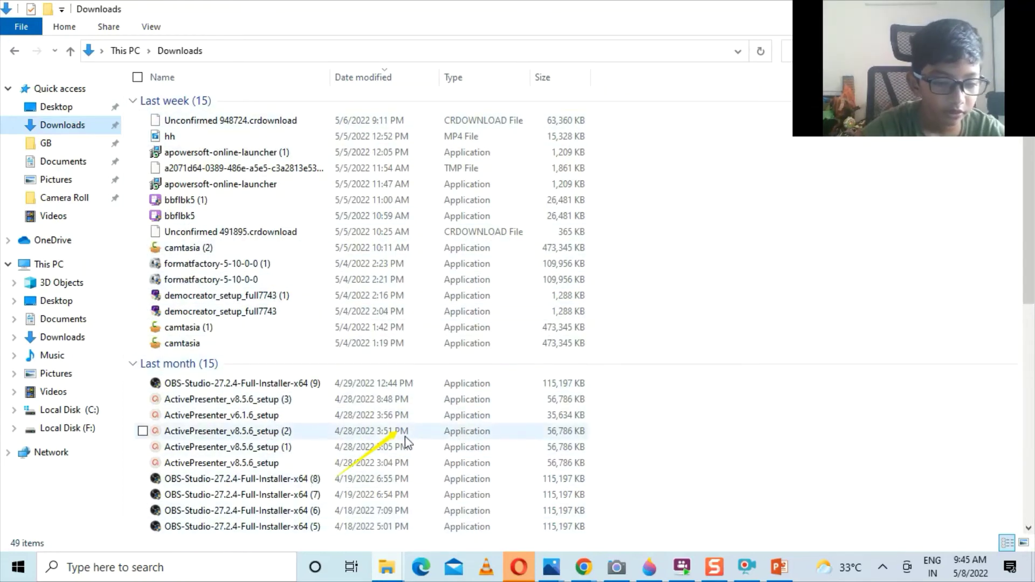
click(380, 447)
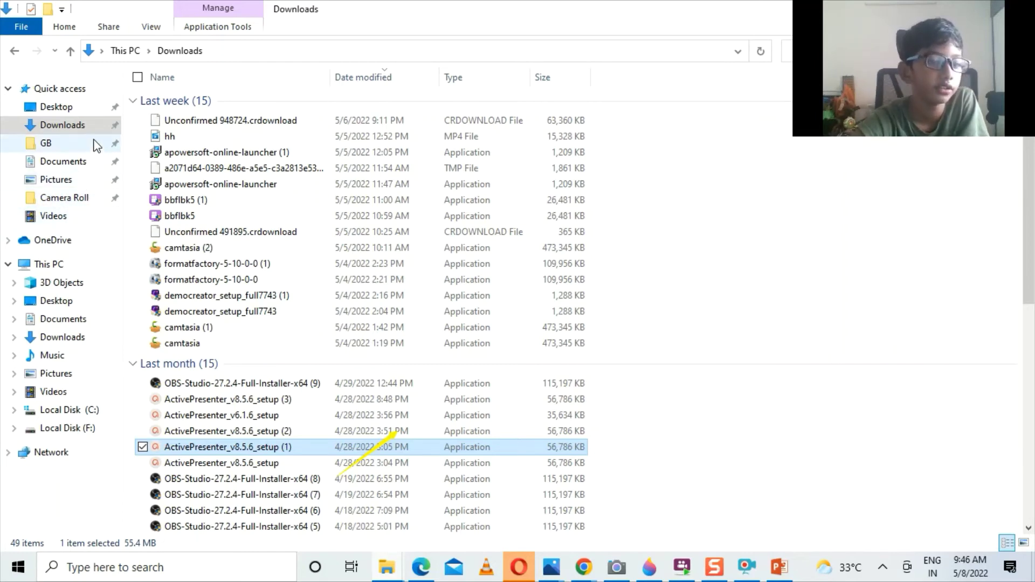
Open the byug PDF from Quick access's Recent files
click(78, 96)
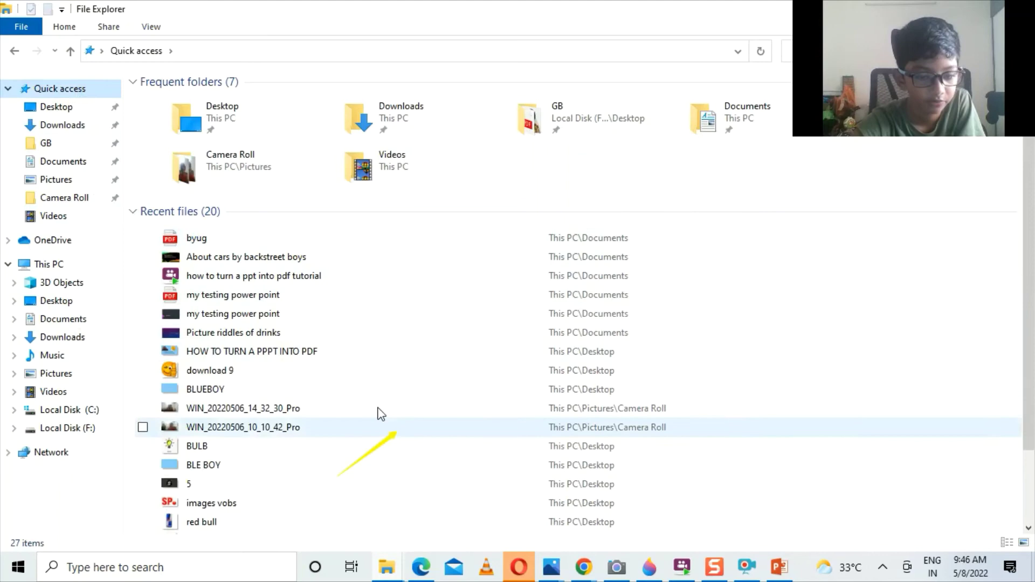
drag(227, 389, 237, 286)
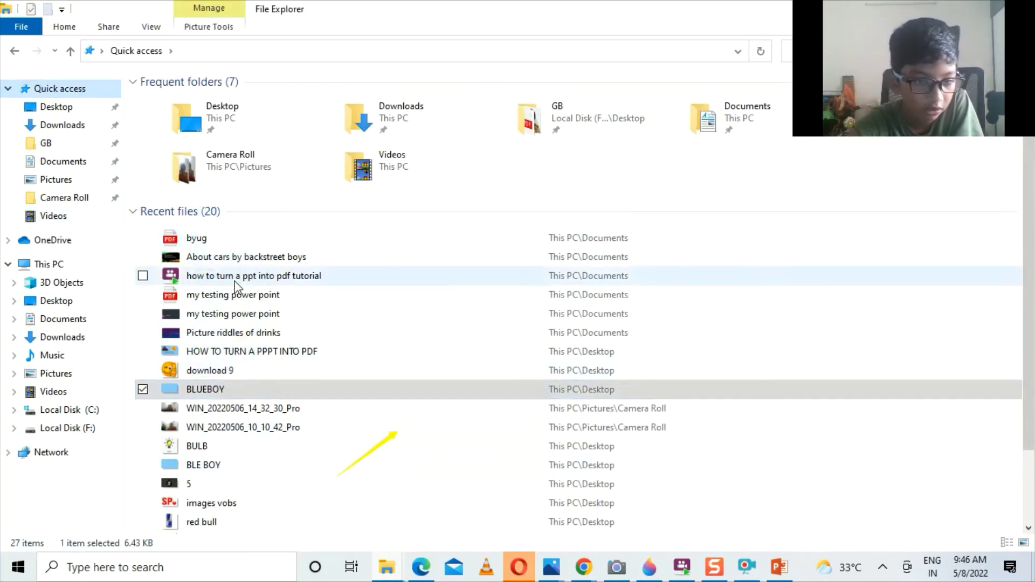
click(261, 245)
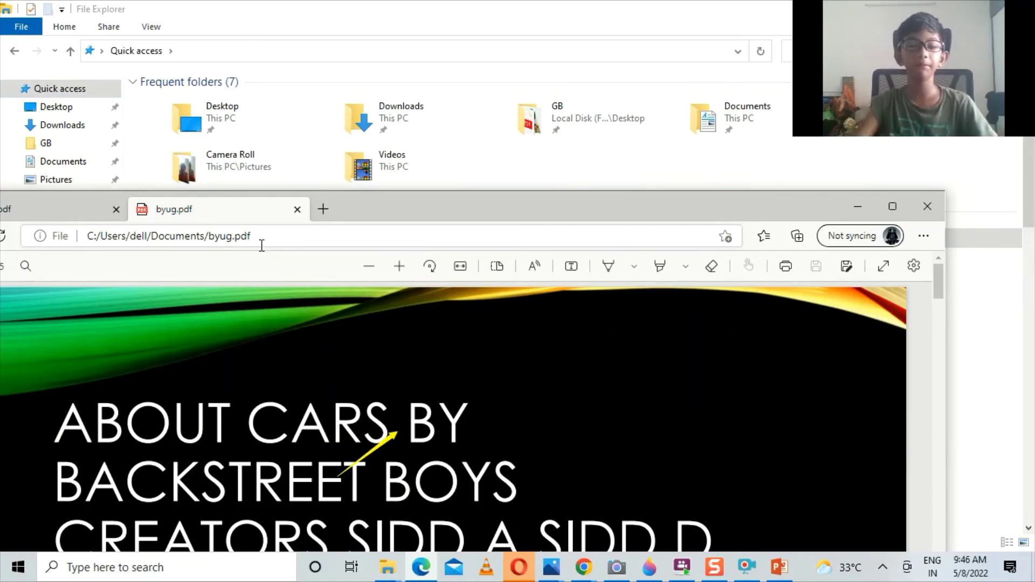
Maximize Edge and scroll through the byug PDF to its last page, 5 of 5
click(546, 233)
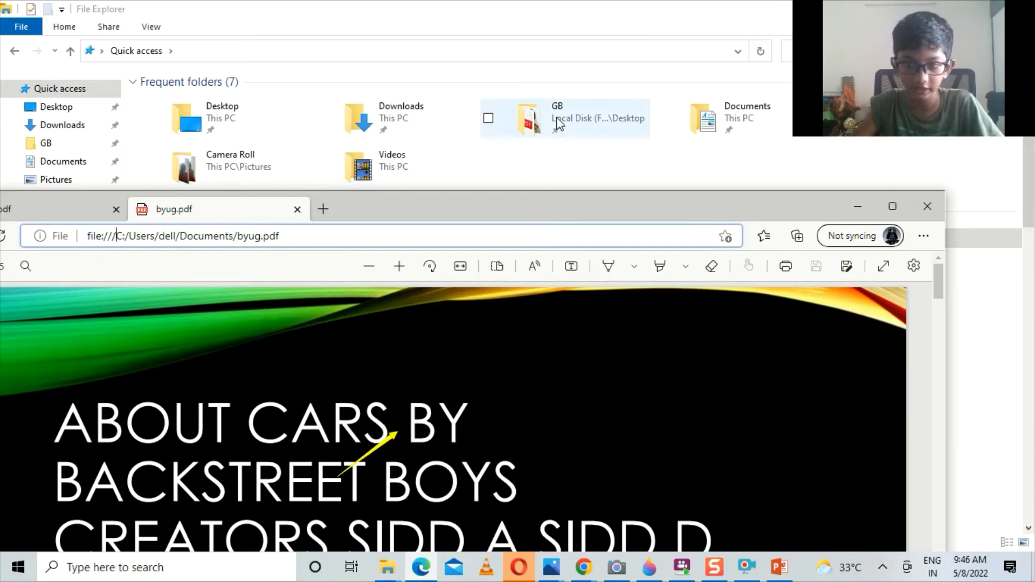
click(893, 208)
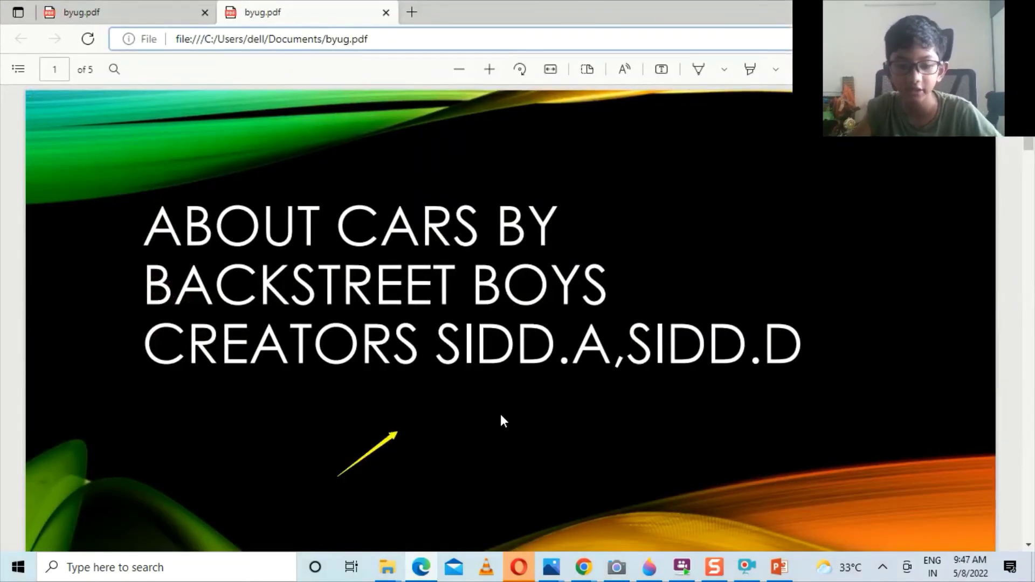
click(1029, 546)
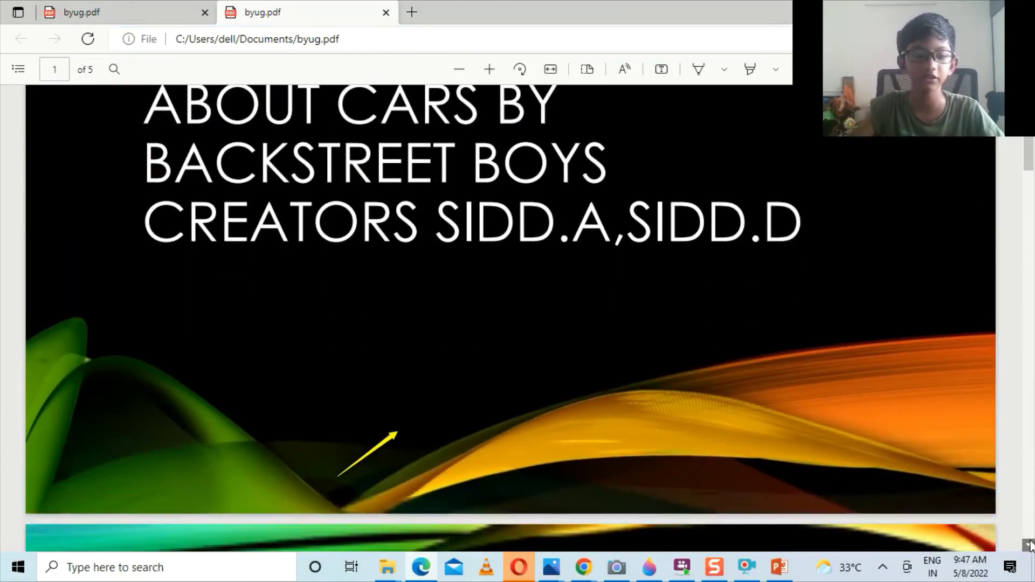
scroll(1030, 545, down, 15)
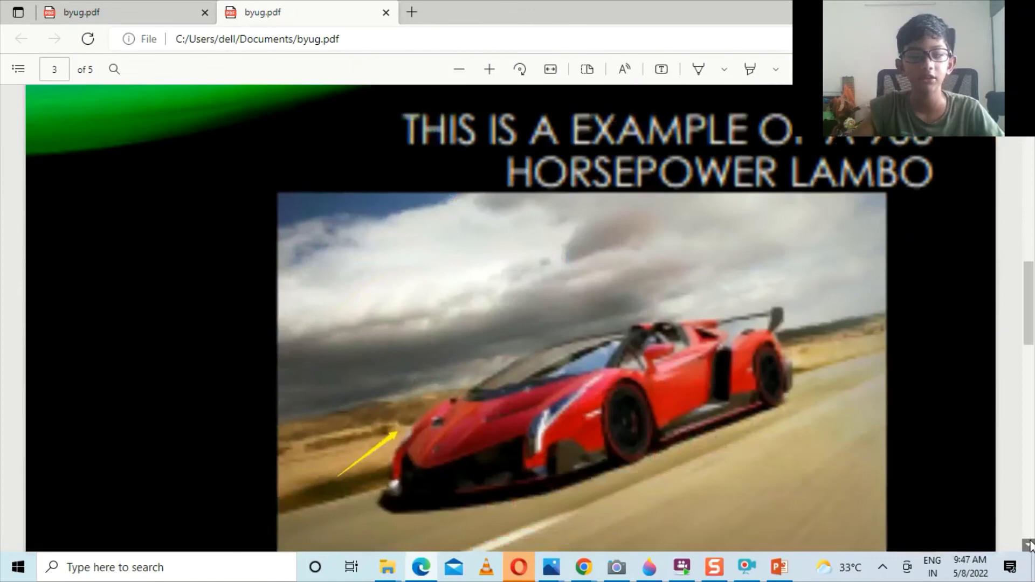
scroll(1030, 546, down, 10)
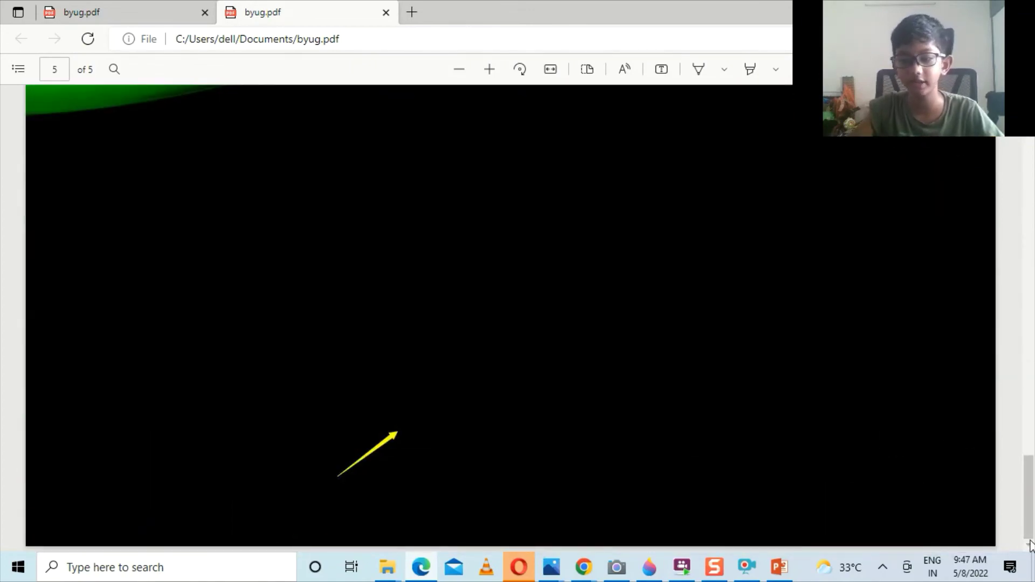
right_click(1011, 316)
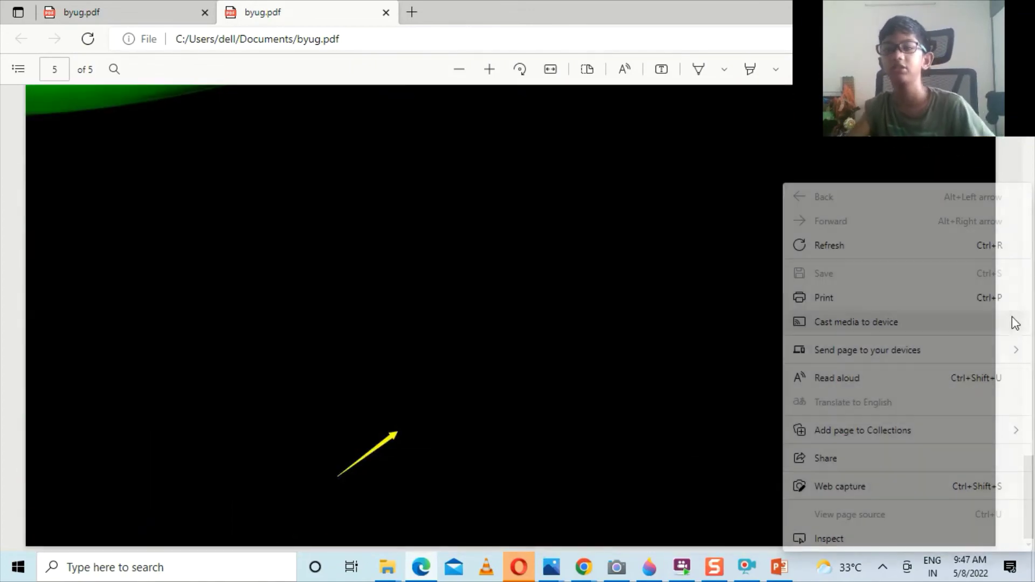